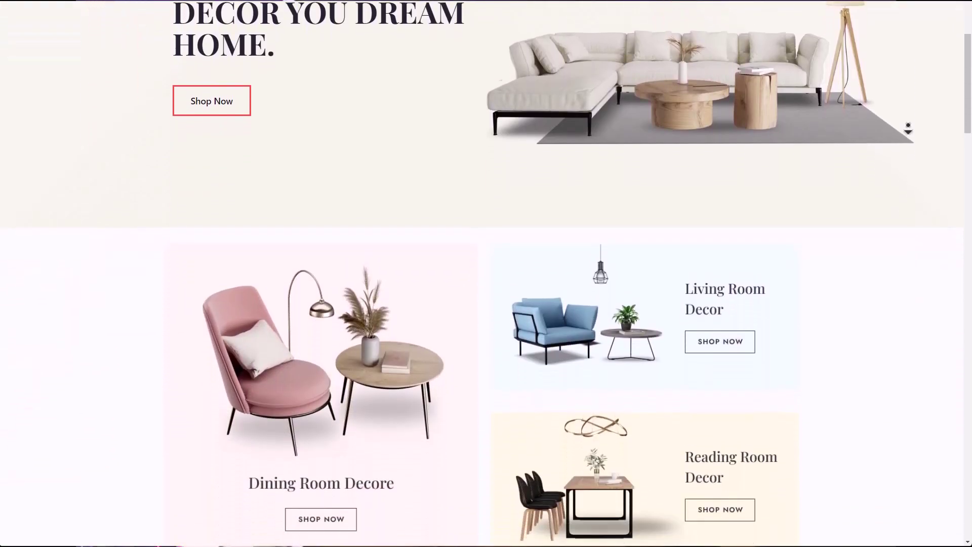
Step: Activate the ProductX plugin and pick Banner Maker from a 'Banner' block search
{"action": "scroll", "coordinate": [908, 128], "scroll_direction": "down", "scroll_amount": 5}
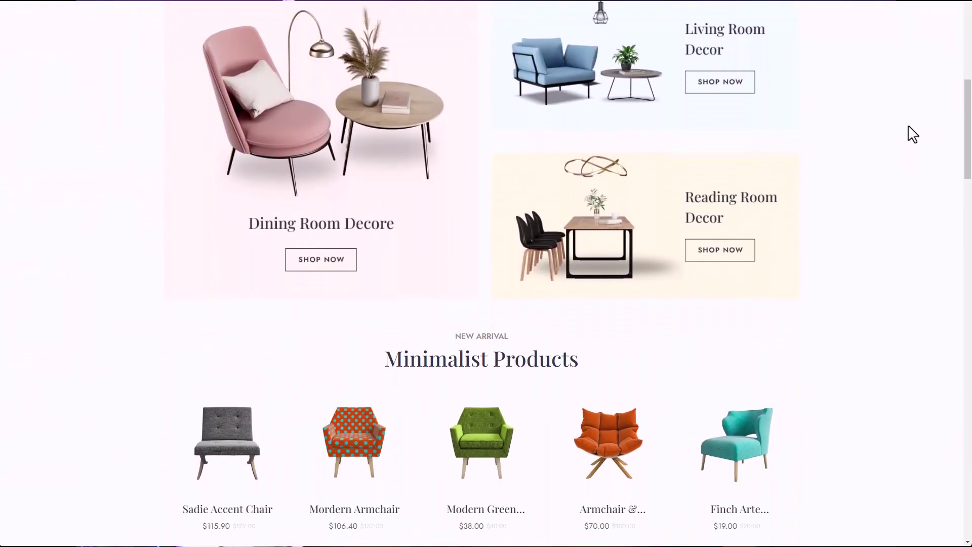
{"action": "scroll", "coordinate": [913, 134], "scroll_direction": "down", "scroll_amount": 20}
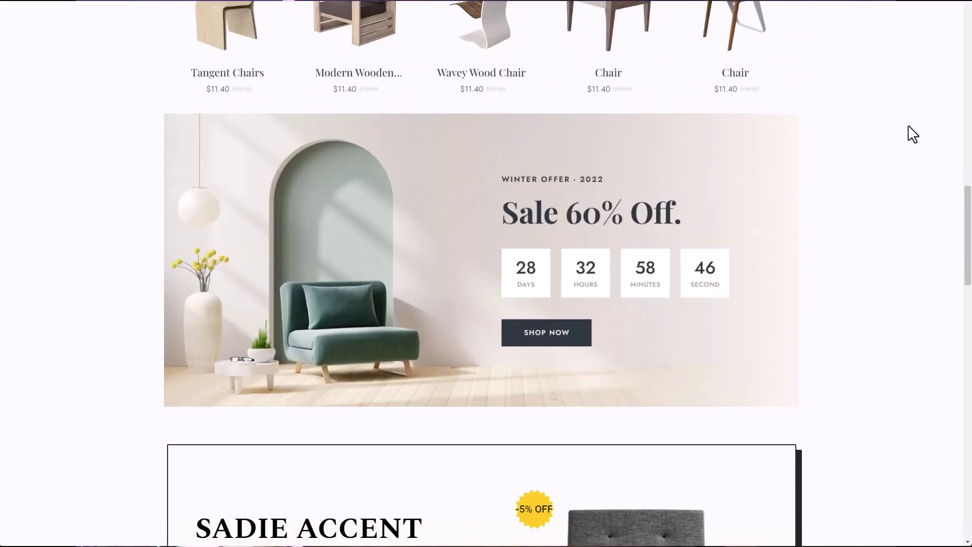
{"action": "scroll", "coordinate": [913, 134], "scroll_direction": "down", "scroll_amount": 9}
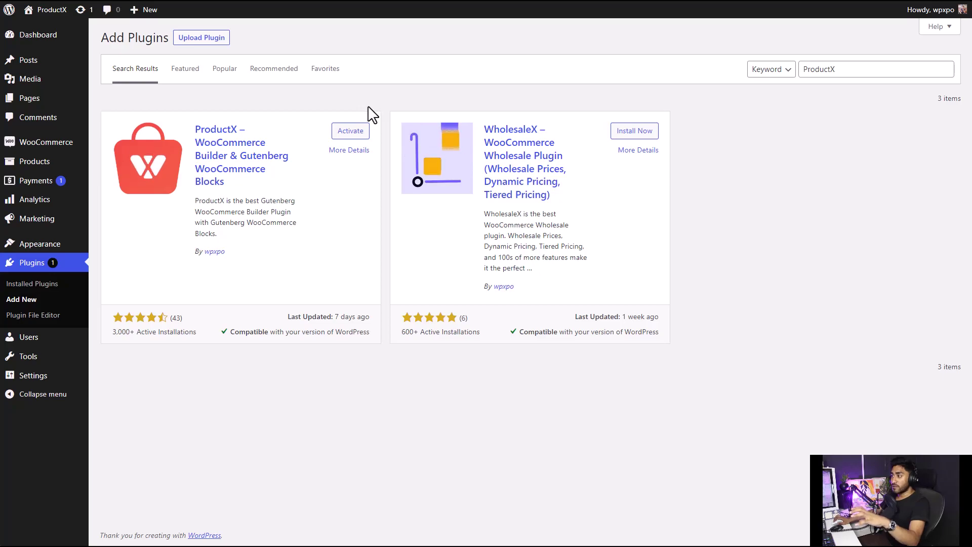
{"action": "left_click", "coordinate": [361, 125]}
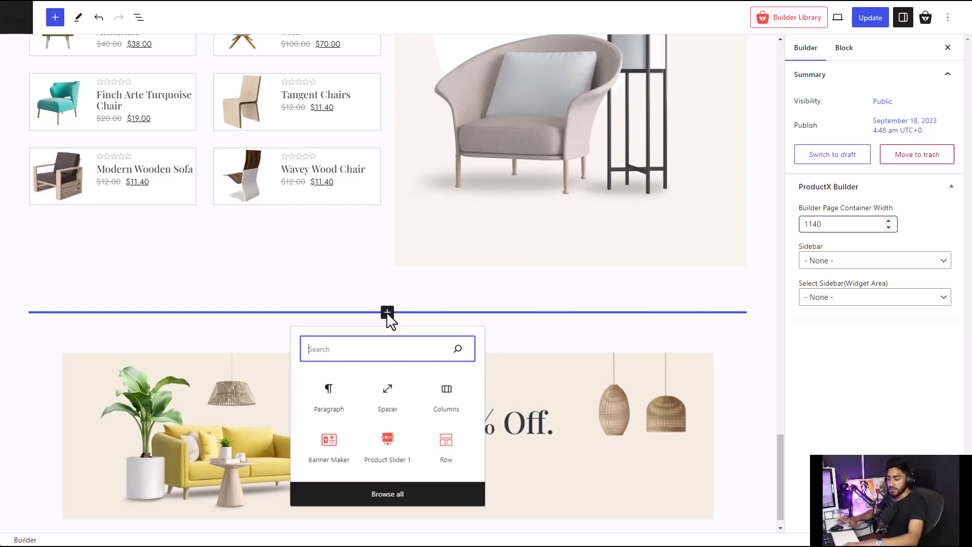
{"action": "type", "text": "Banner"}
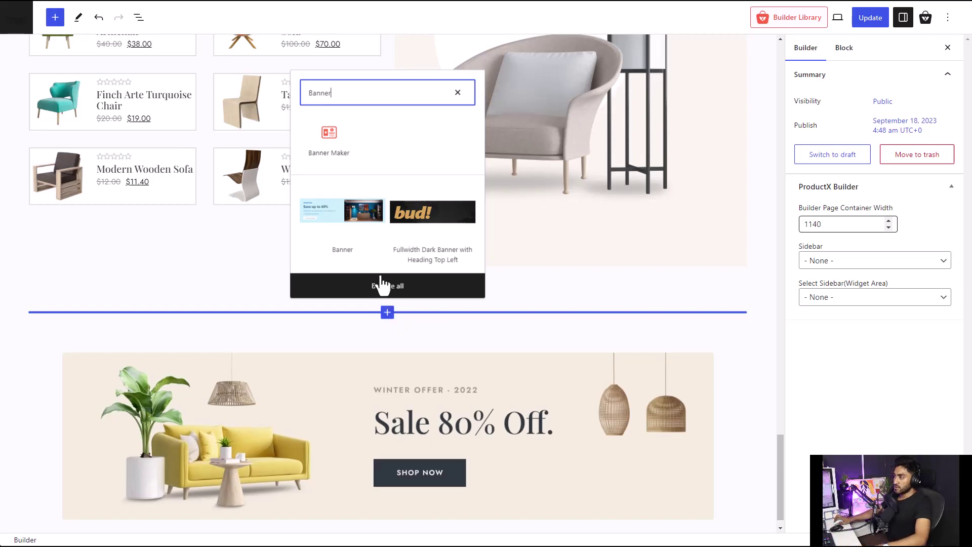
{"action": "left_click", "coordinate": [342, 155]}
Step: Insert the Banner Maker block and start from the blank 'Trendy Ladies Collection' design
{"action": "left_click", "coordinate": [342, 154]}
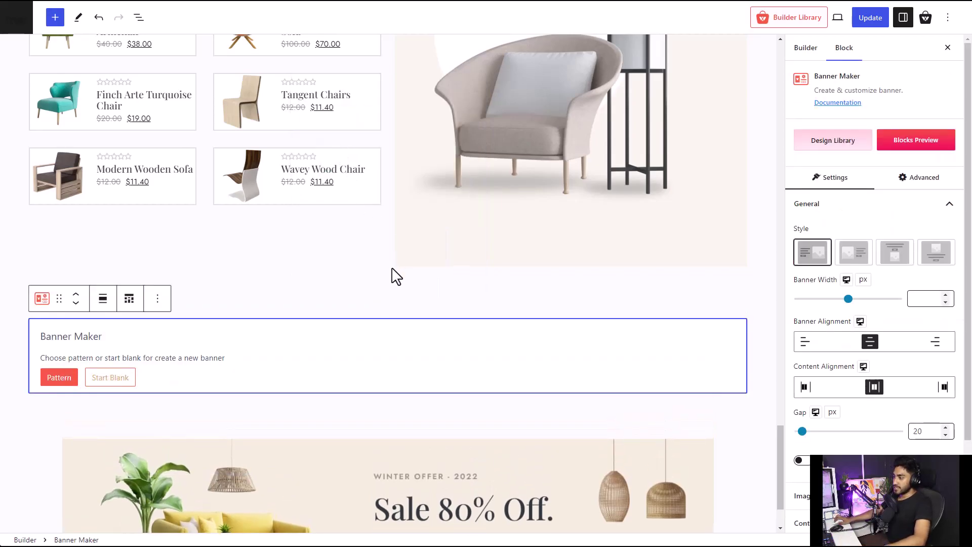
{"action": "scroll", "coordinate": [395, 276], "scroll_direction": "down", "scroll_amount": 2}
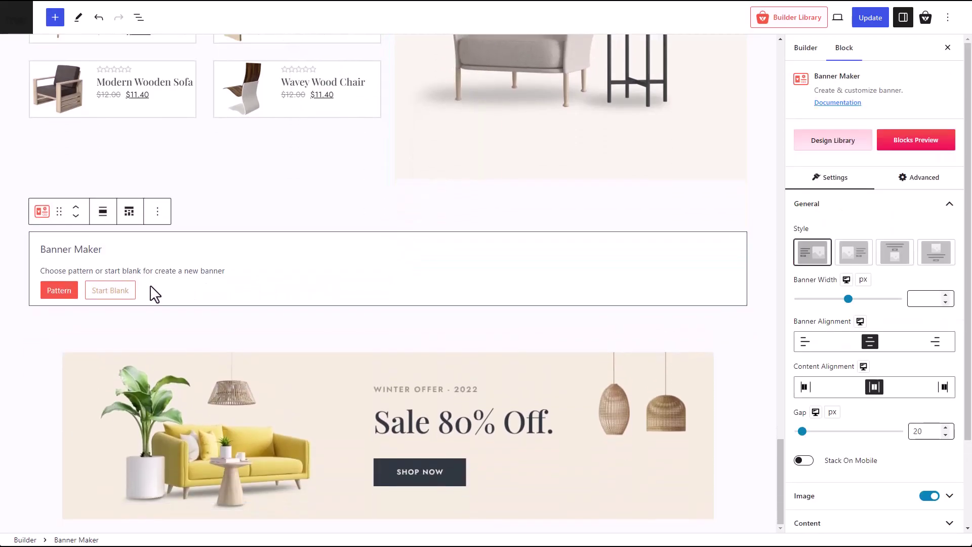
{"action": "left_click", "coordinate": [120, 293]}
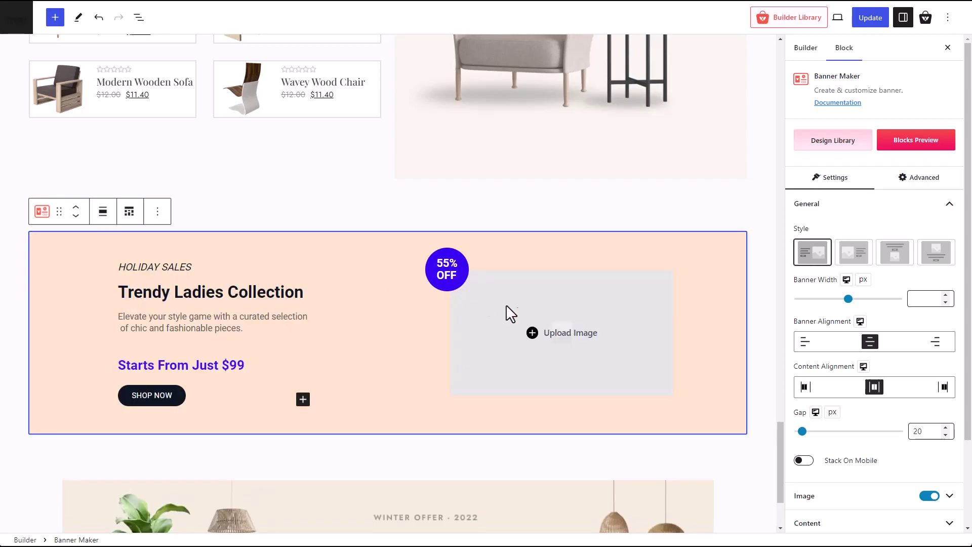
{"action": "scroll", "coordinate": [861, 212], "scroll_direction": "down", "scroll_amount": 2}
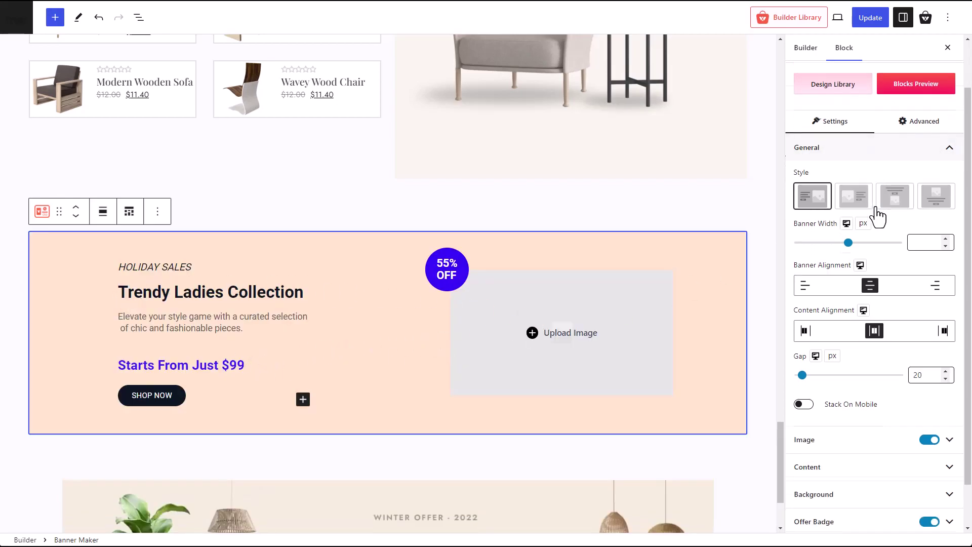
{"action": "scroll", "coordinate": [879, 217], "scroll_direction": "up", "scroll_amount": 2}
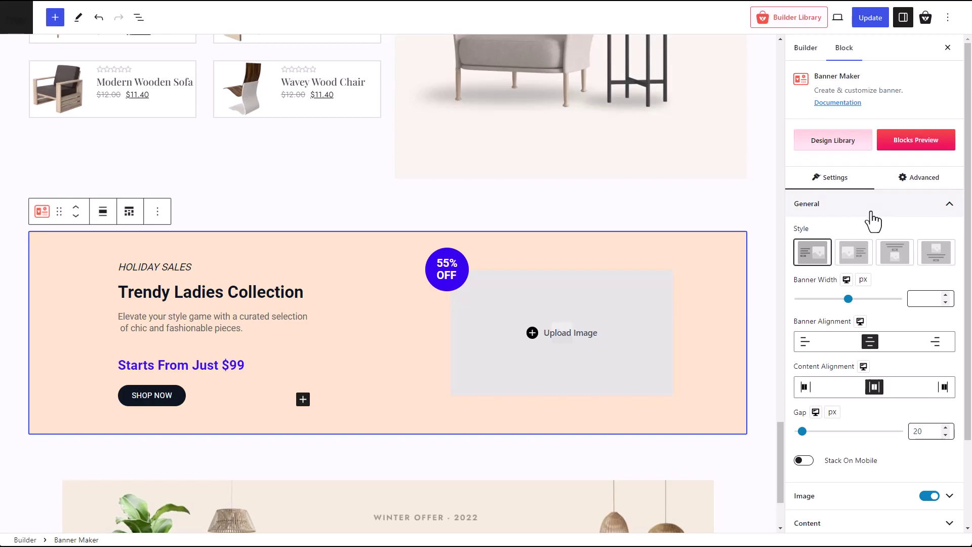
Step: Browse the Design Library and import the Face and Skin Care Sets banner
{"action": "left_click", "coordinate": [825, 148]}
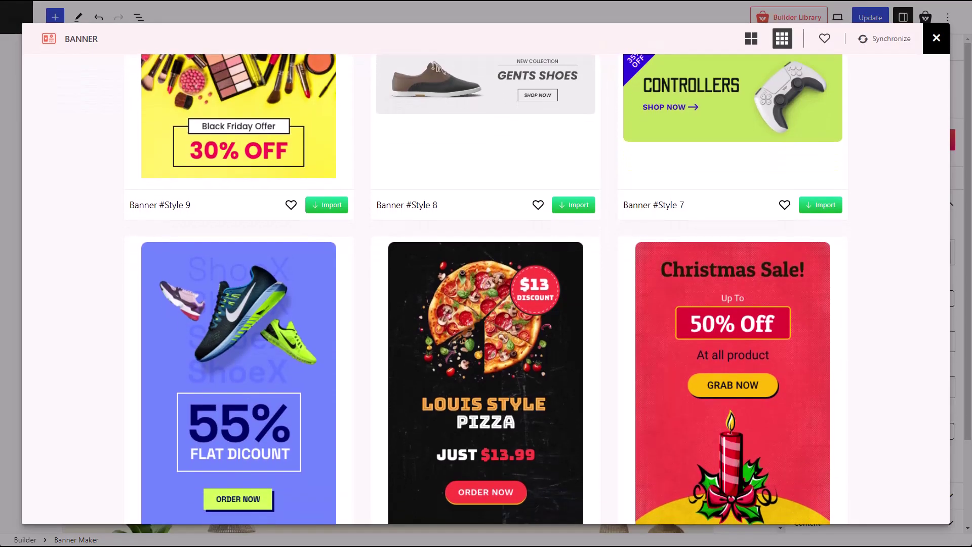
{"action": "scroll", "coordinate": [487, 289], "scroll_direction": "down", "scroll_amount": 7}
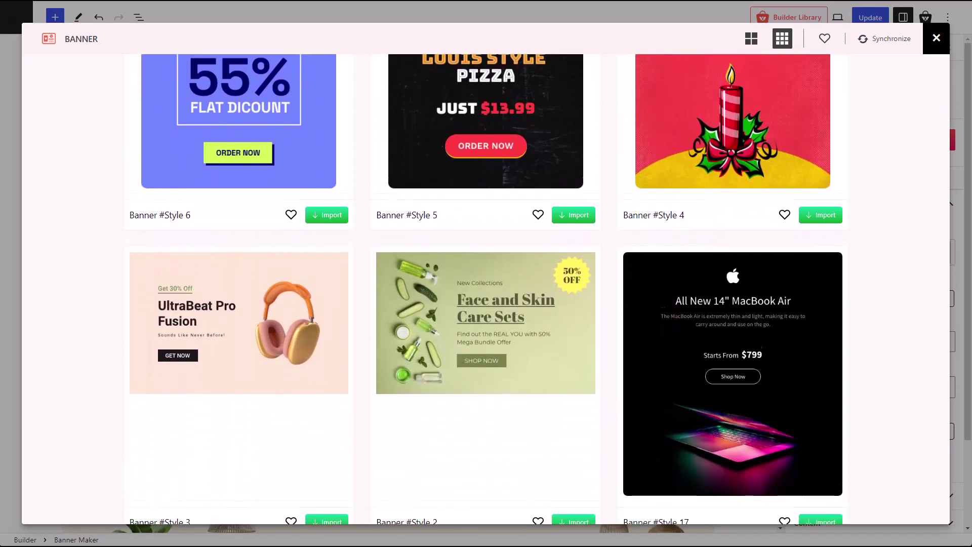
{"action": "scroll", "coordinate": [486, 289], "scroll_direction": "down", "scroll_amount": 9}
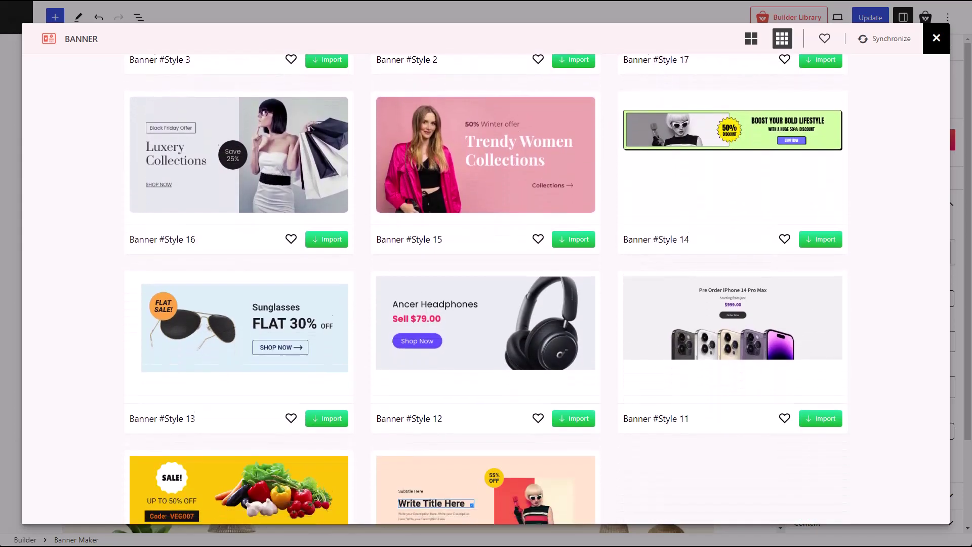
{"action": "scroll", "coordinate": [486, 288], "scroll_direction": "down", "scroll_amount": 3}
{"action": "scroll", "coordinate": [487, 289], "scroll_direction": "up", "scroll_amount": 3}
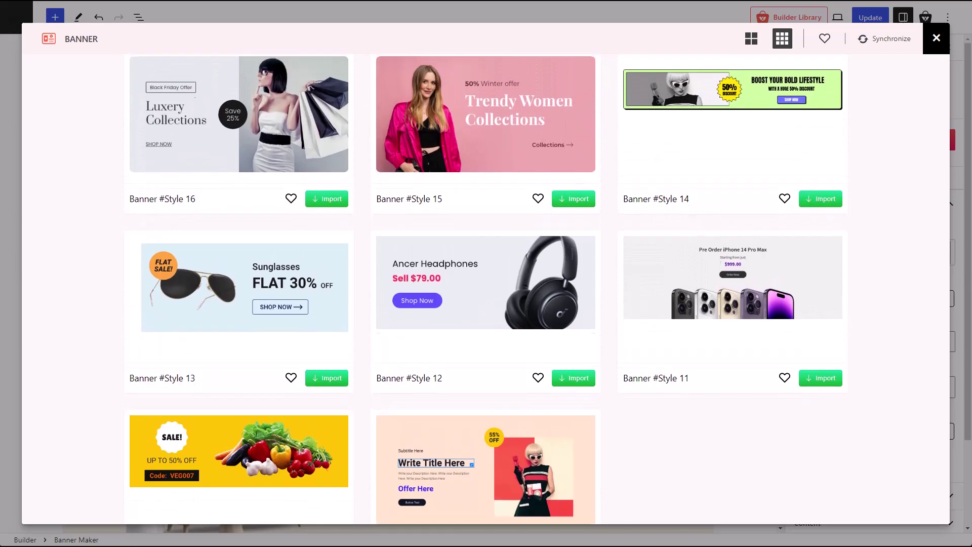
{"action": "scroll", "coordinate": [486, 288], "scroll_direction": "up", "scroll_amount": 5}
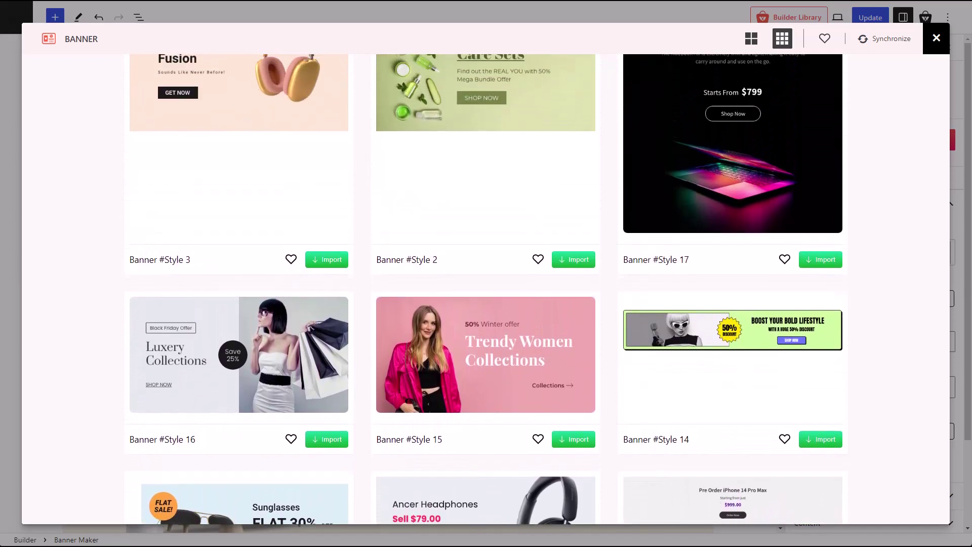
{"action": "scroll", "coordinate": [486, 288], "scroll_direction": "up", "scroll_amount": 2}
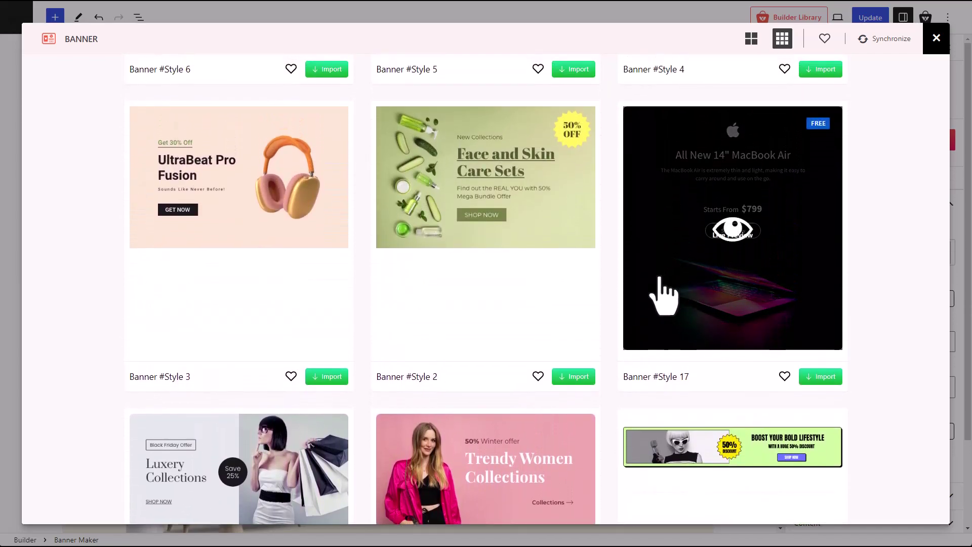
{"action": "left_click", "coordinate": [575, 379]}
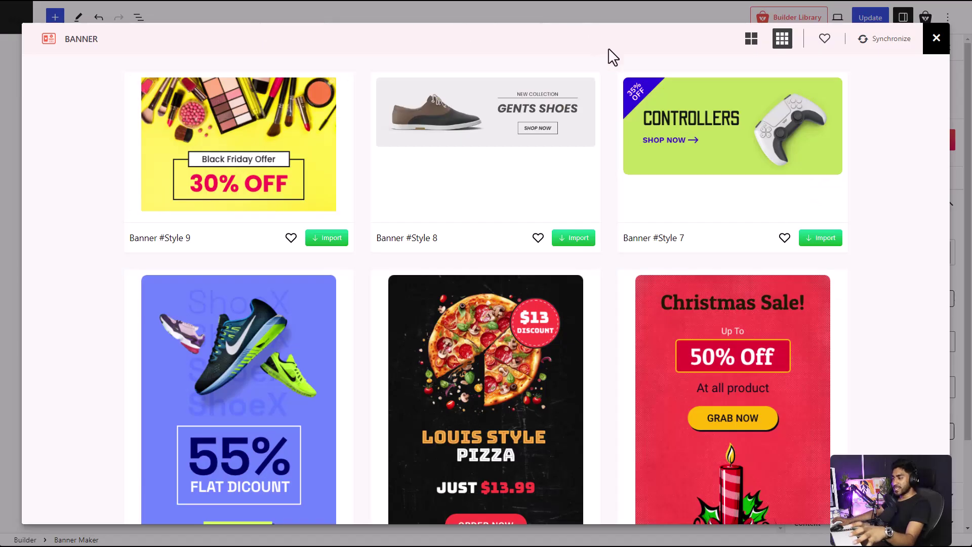
Step: Import the Luxury Collections banner (Style 16) and view the media picker's upload option
{"action": "scroll", "coordinate": [608, 102], "scroll_direction": "down", "scroll_amount": 10}
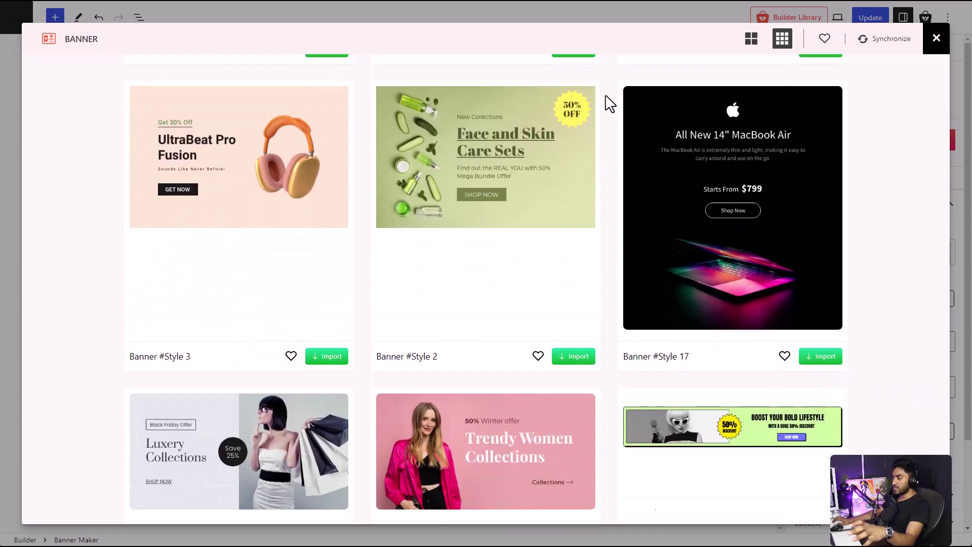
{"action": "scroll", "coordinate": [603, 111], "scroll_direction": "down", "scroll_amount": 2}
{"action": "scroll", "coordinate": [538, 243], "scroll_direction": "down", "scroll_amount": 2}
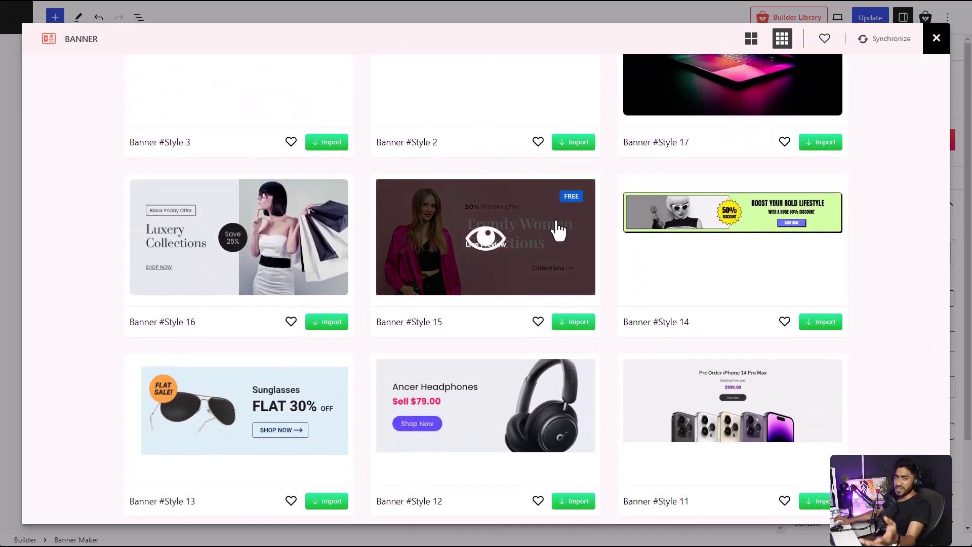
{"action": "left_click", "coordinate": [334, 326]}
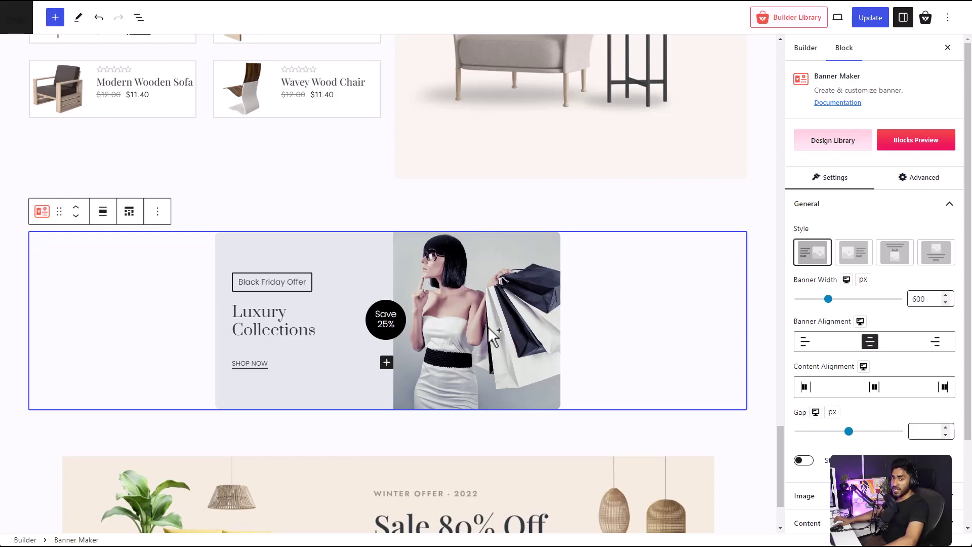
{"action": "left_click", "coordinate": [489, 328]}
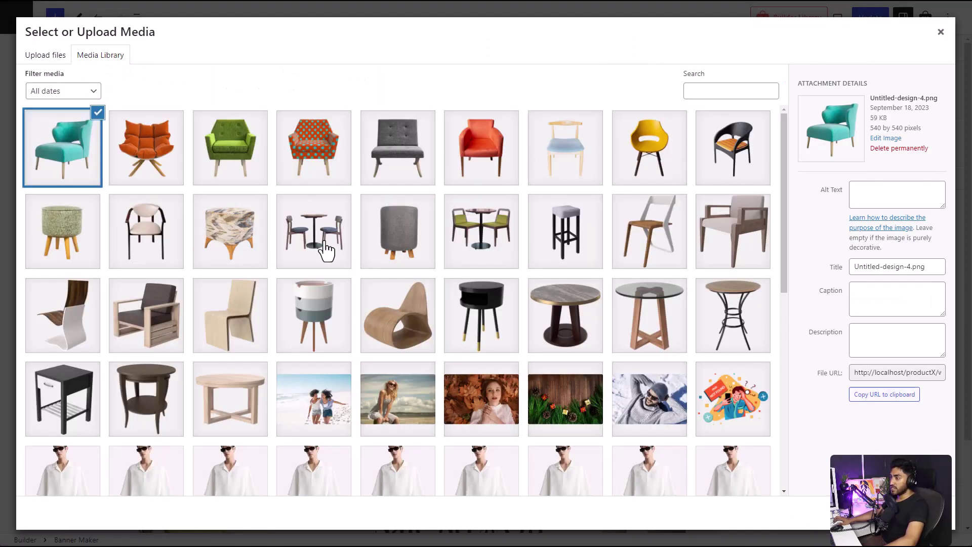
{"action": "left_click", "coordinate": [37, 59]}
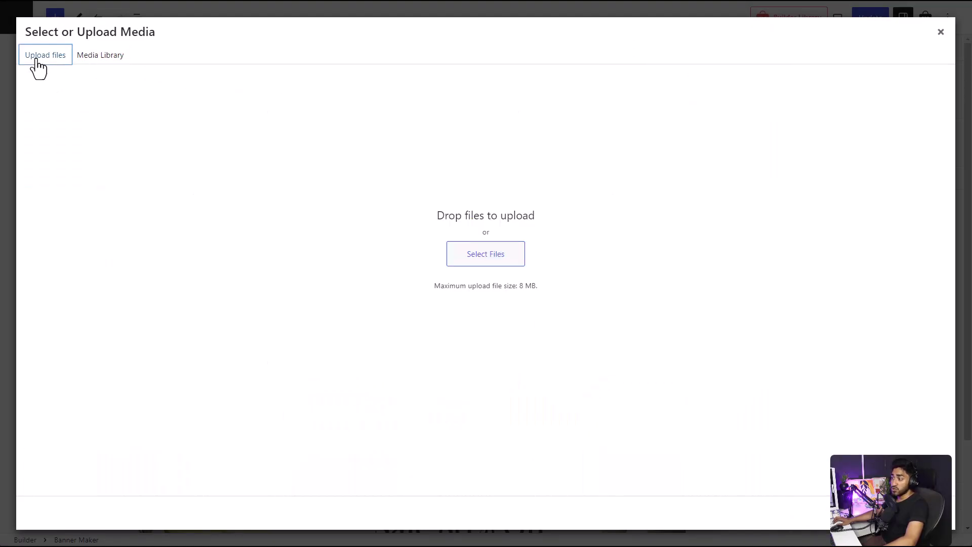
Step: Close the media picker unchanged and select the Luxury Collections heading text
{"action": "left_click", "coordinate": [941, 33]}
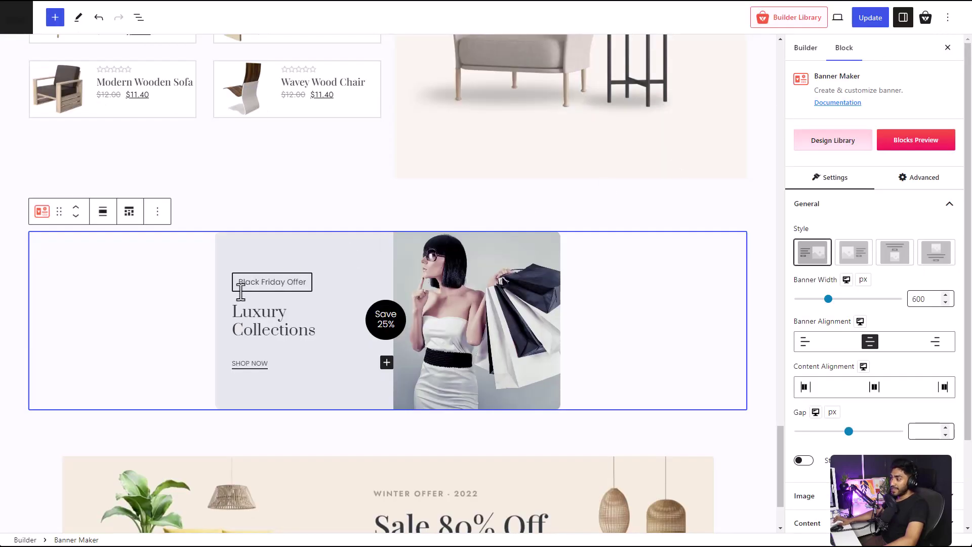
{"action": "left_click", "coordinate": [251, 312]}
{"action": "left_click", "coordinate": [248, 361]}
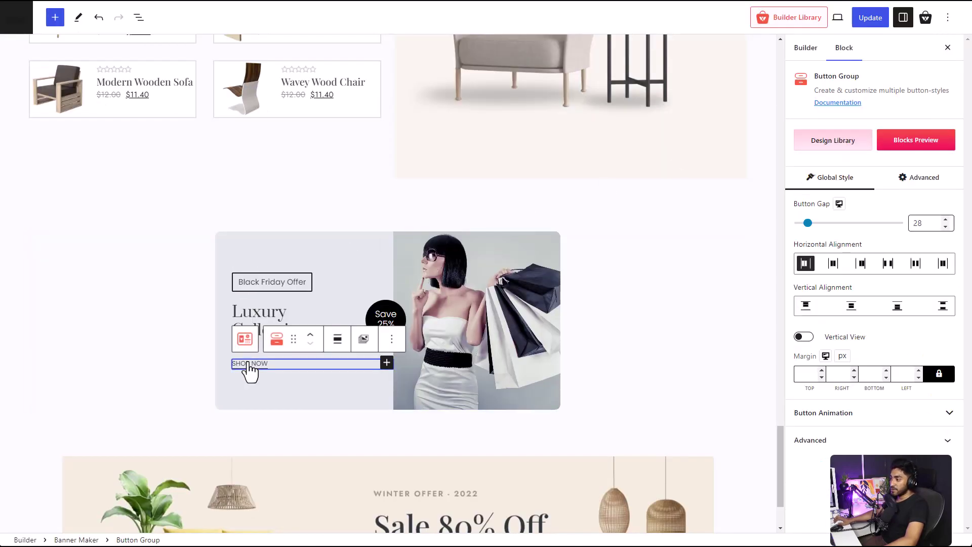
{"action": "left_click", "coordinate": [278, 312]}
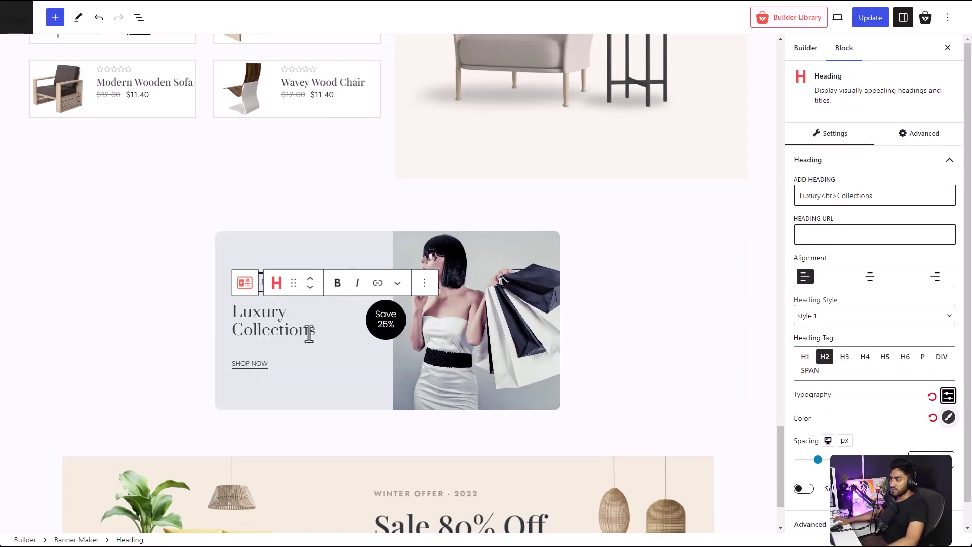
{"action": "left_click_drag", "start_coordinate": [317, 334], "coordinate": [223, 317]}
{"action": "left_click", "coordinate": [248, 318]}
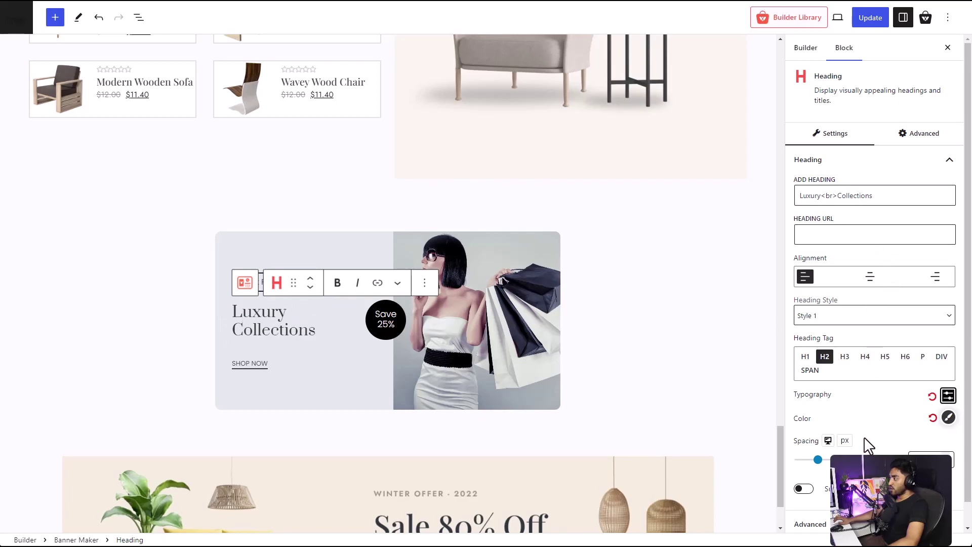
Step: Start a heading link, then select the SHOP NOW button and the whole banner block
{"action": "left_click", "coordinate": [840, 237]}
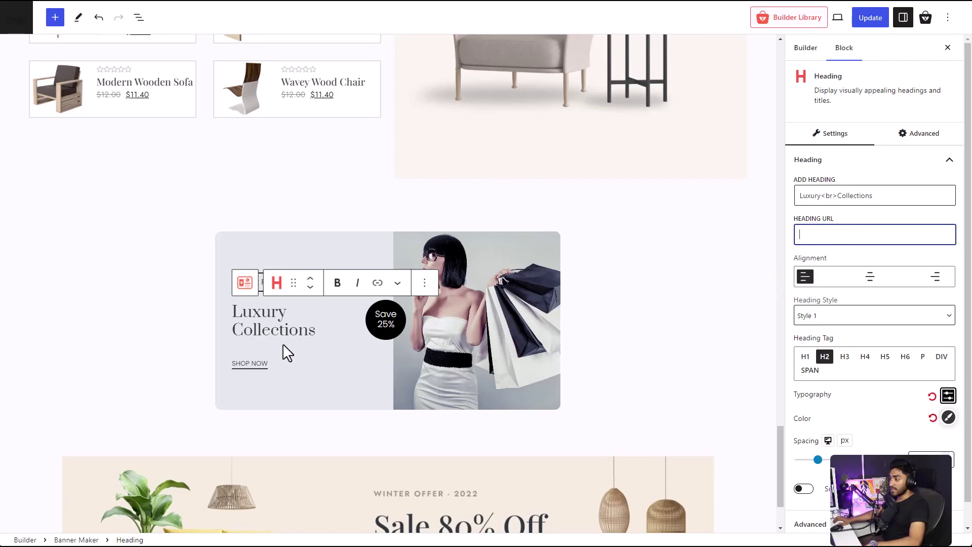
{"action": "left_click", "coordinate": [260, 369]}
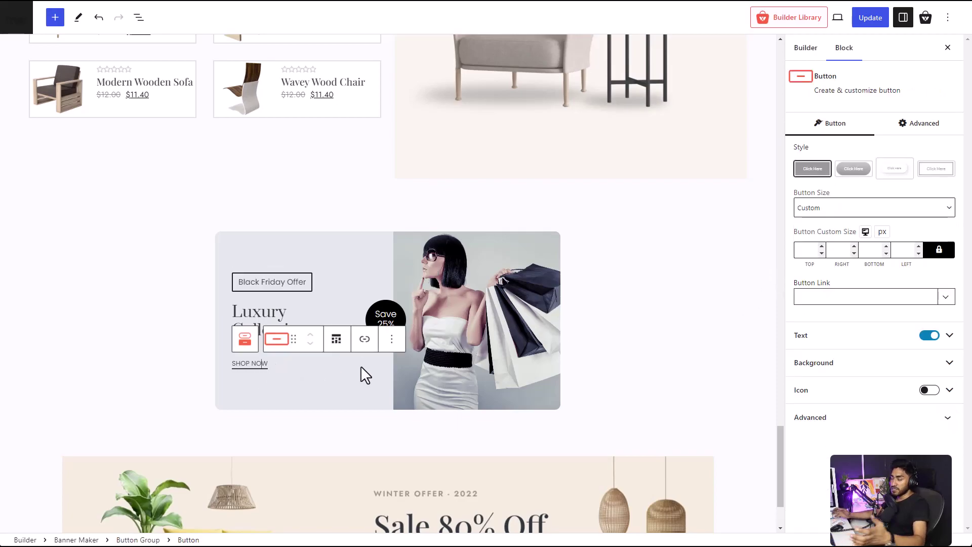
{"action": "left_click", "coordinate": [596, 284]}
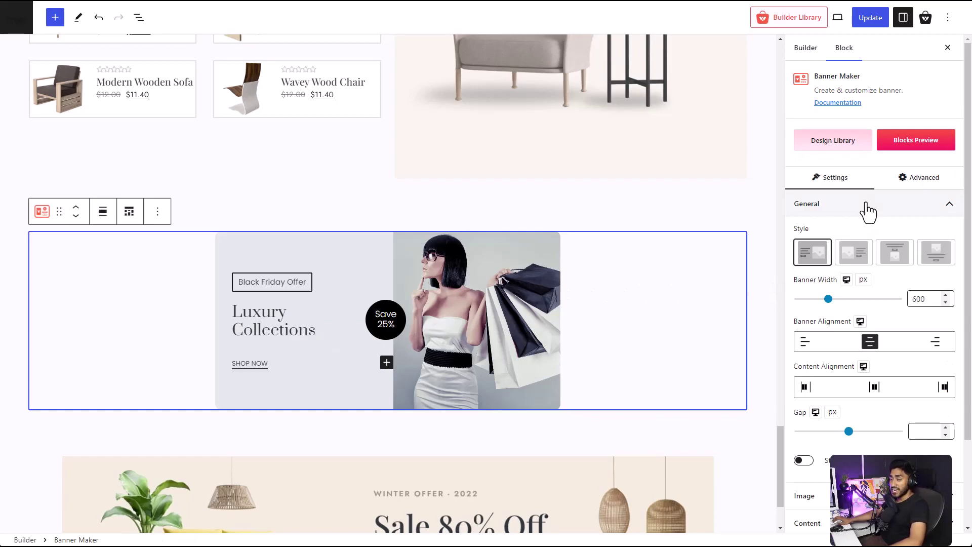
{"action": "left_click", "coordinate": [853, 256]}
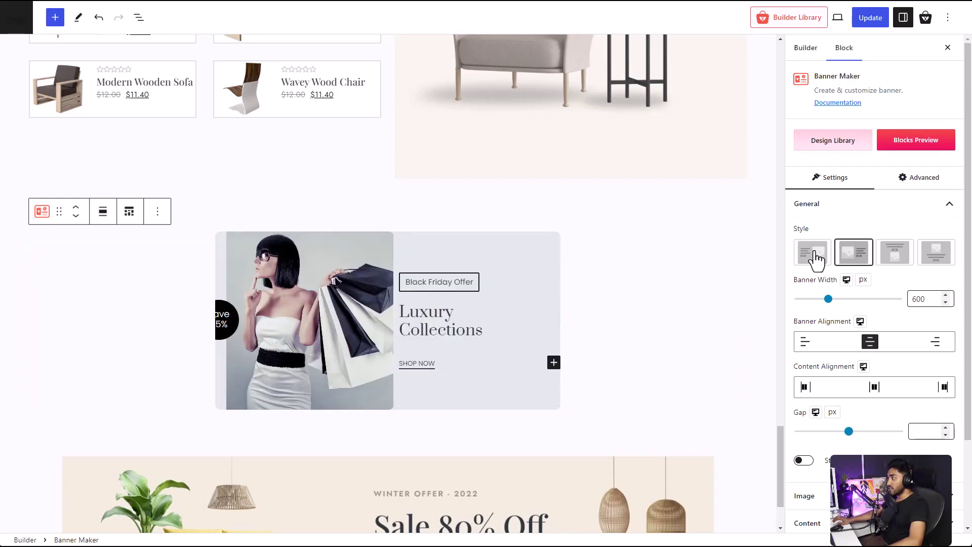
{"action": "left_click", "coordinate": [816, 255]}
{"action": "scroll", "coordinate": [833, 314], "scroll_direction": "down", "scroll_amount": 1}
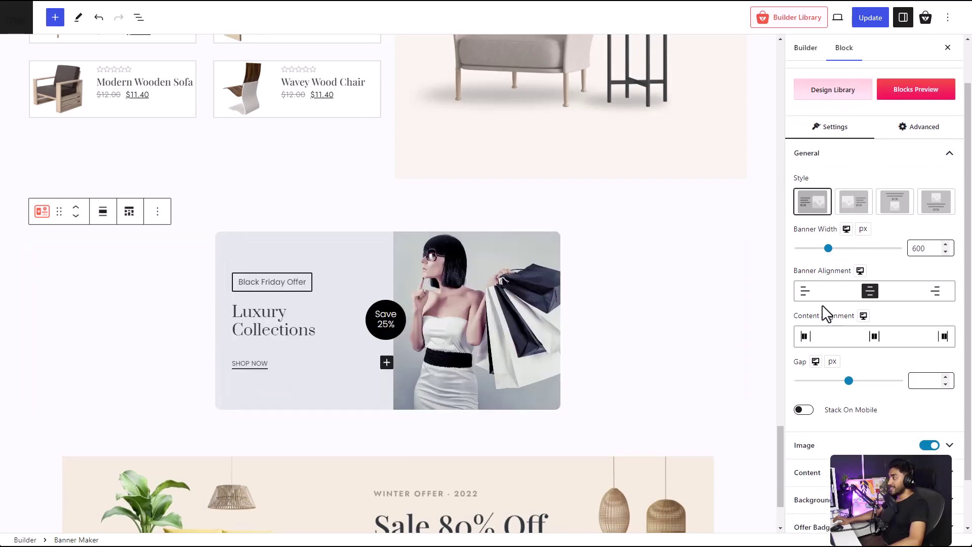
{"action": "scroll", "coordinate": [830, 322], "scroll_direction": "down", "scroll_amount": 1}
{"action": "scroll", "coordinate": [811, 298], "scroll_direction": "down", "scroll_amount": 1}
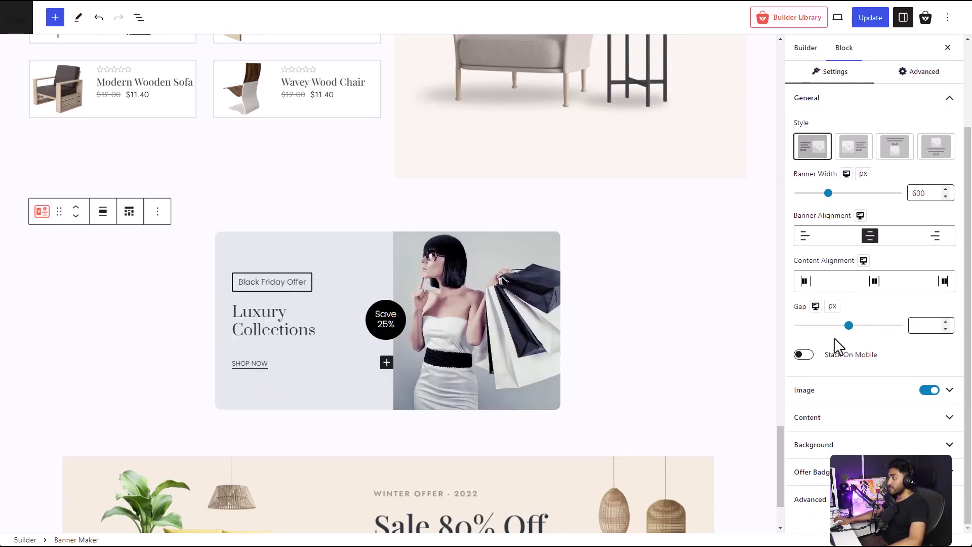
Step: Expand Image settings, toggle the model photo off and back on, then expand Content spacing
{"action": "left_click", "coordinate": [893, 399]}
{"action": "scroll", "coordinate": [889, 397], "scroll_direction": "down", "scroll_amount": 3}
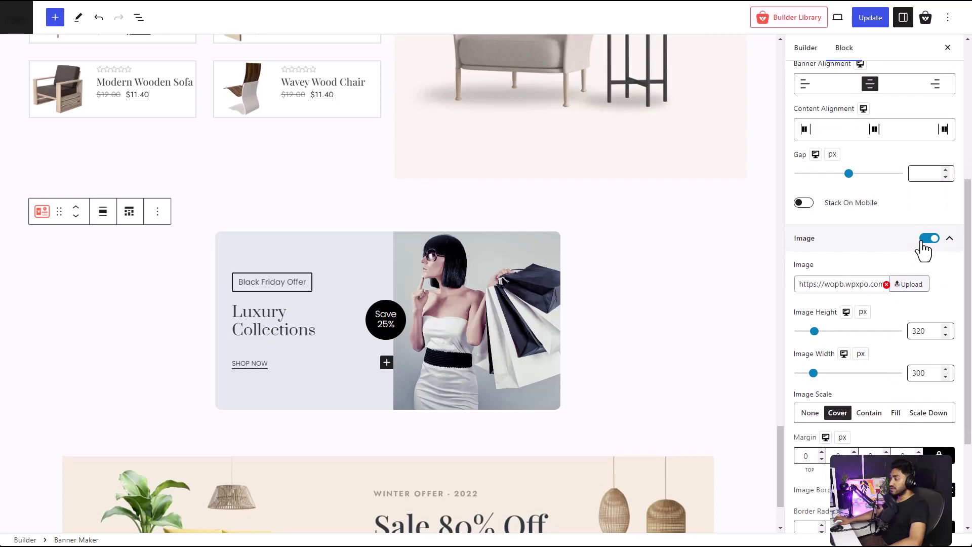
{"action": "left_click", "coordinate": [929, 239]}
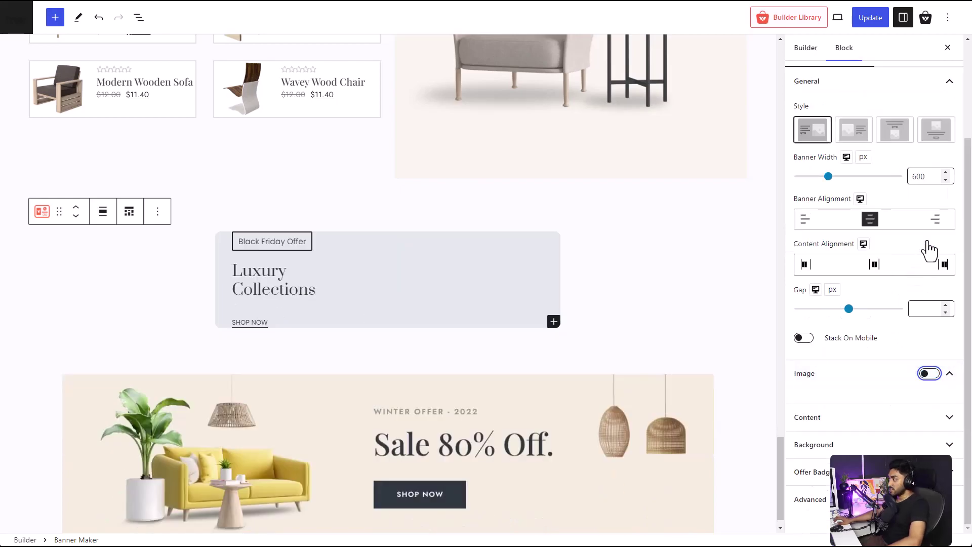
{"action": "left_click", "coordinate": [928, 376]}
{"action": "scroll", "coordinate": [932, 387], "scroll_direction": "down", "scroll_amount": 4}
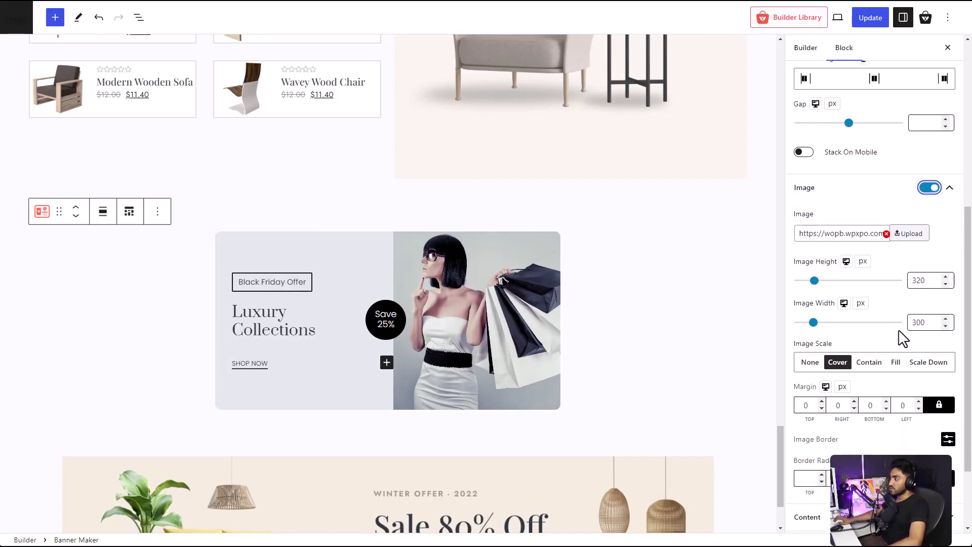
{"action": "scroll", "coordinate": [874, 302], "scroll_direction": "down", "scroll_amount": 2}
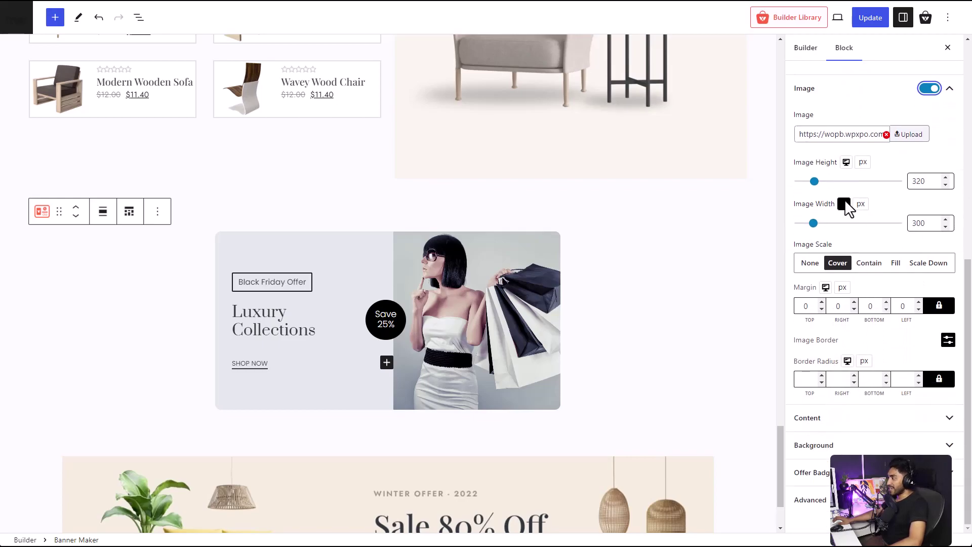
{"action": "left_click", "coordinate": [915, 418]}
{"action": "scroll", "coordinate": [915, 429], "scroll_direction": "down", "scroll_amount": 2}
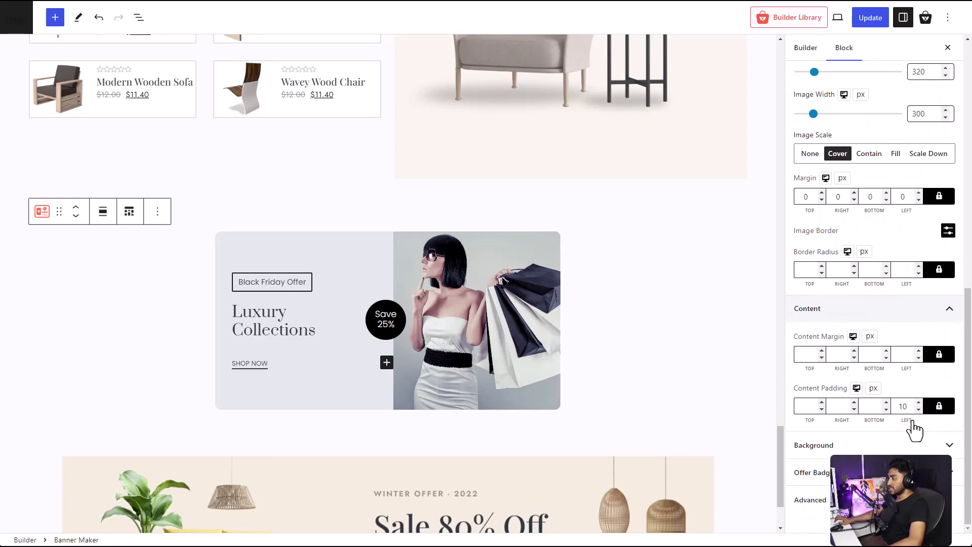
Step: Expand Background, try a light blue fill, then undo it to keep the grey
{"action": "left_click", "coordinate": [911, 439]}
{"action": "scroll", "coordinate": [904, 446], "scroll_direction": "down", "scroll_amount": 5}
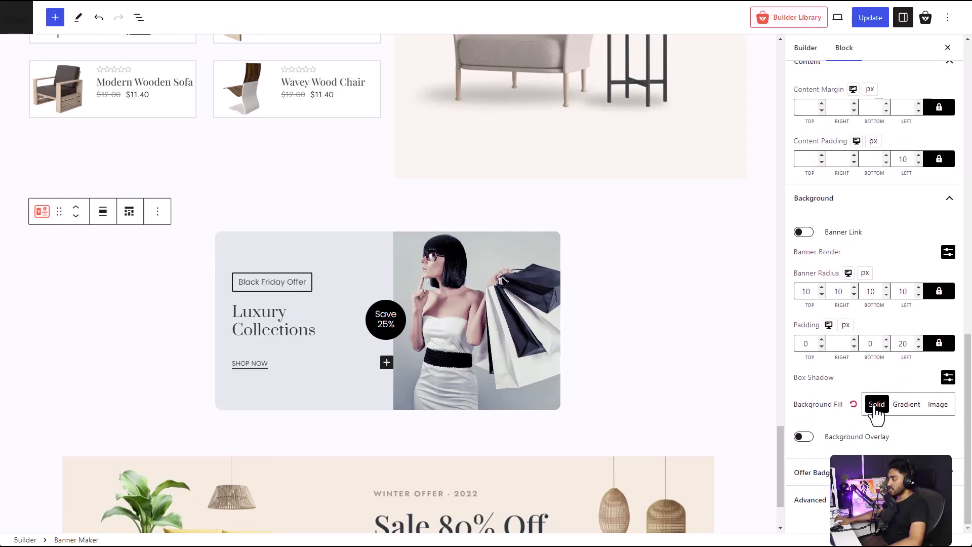
{"action": "left_click", "coordinate": [874, 409]}
{"action": "left_click", "coordinate": [789, 173]}
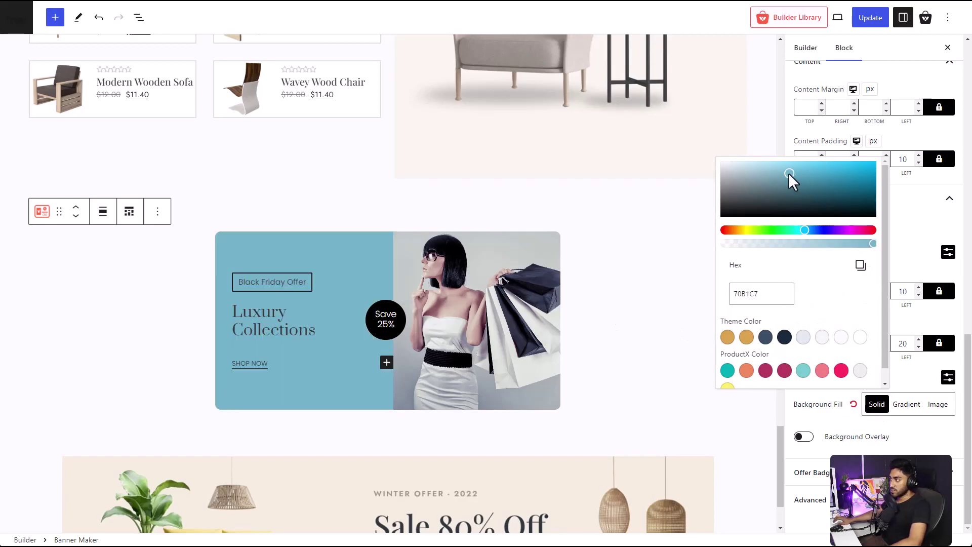
{"action": "key", "text": "ctrl+z"}
{"action": "left_click", "coordinate": [914, 376]}
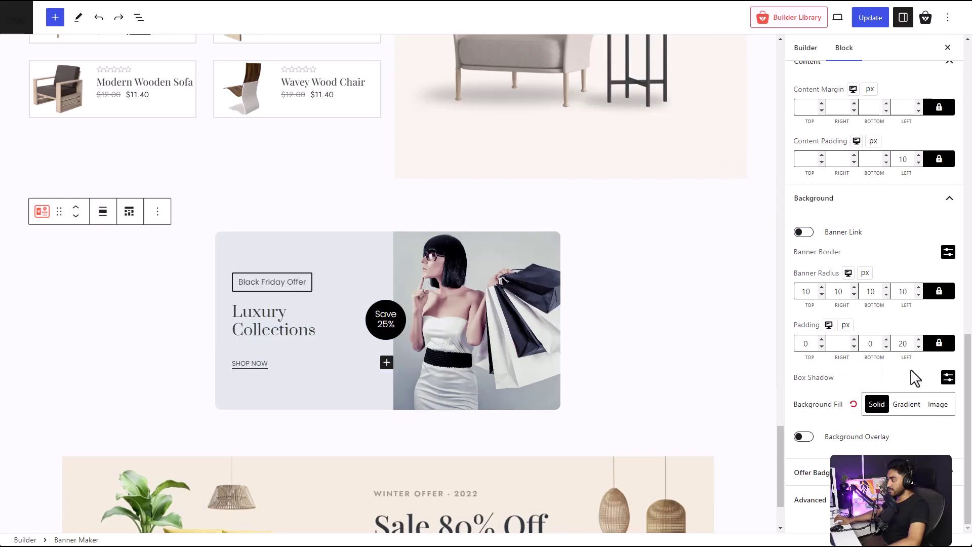
Step: Enable Banner Link, then undo it so the banner has no link
{"action": "left_click", "coordinate": [804, 232]}
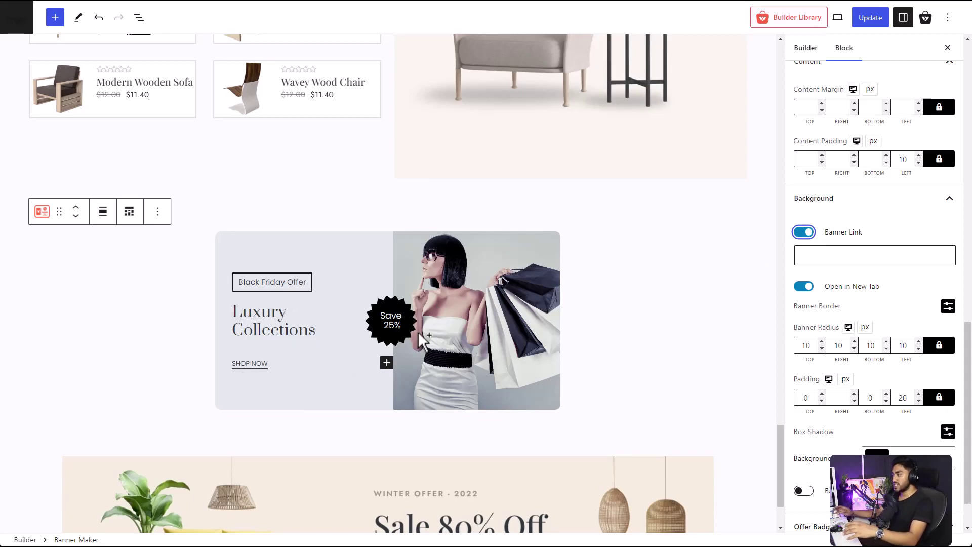
{"action": "left_click", "coordinate": [860, 253]}
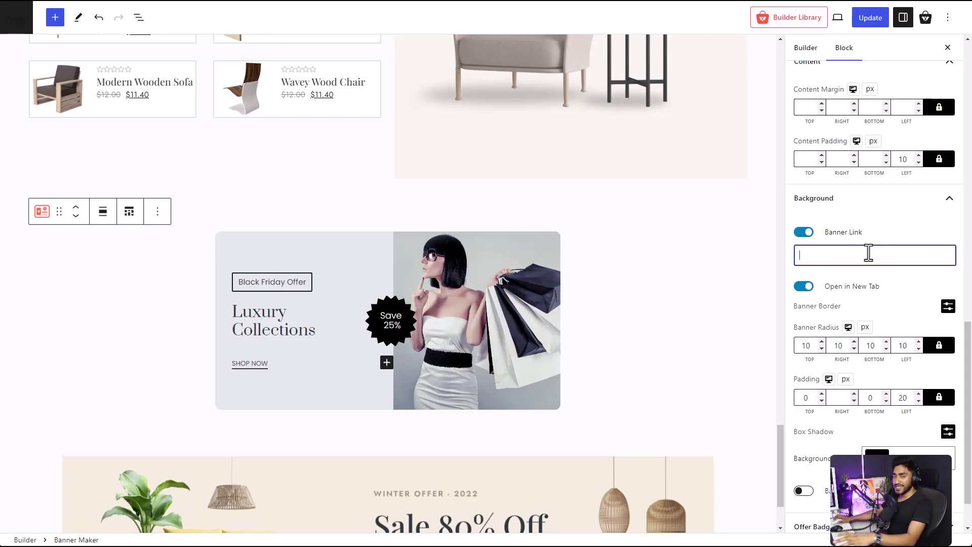
{"action": "key", "text": "ctrl+z"}
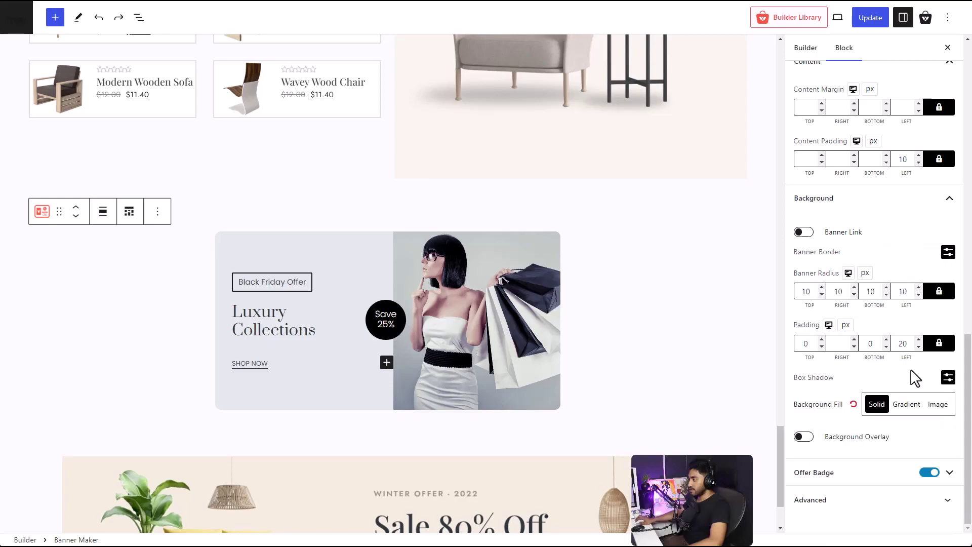
Step: Set the Offer Badge style to the Shape 1 starburst
{"action": "left_click", "coordinate": [899, 476]}
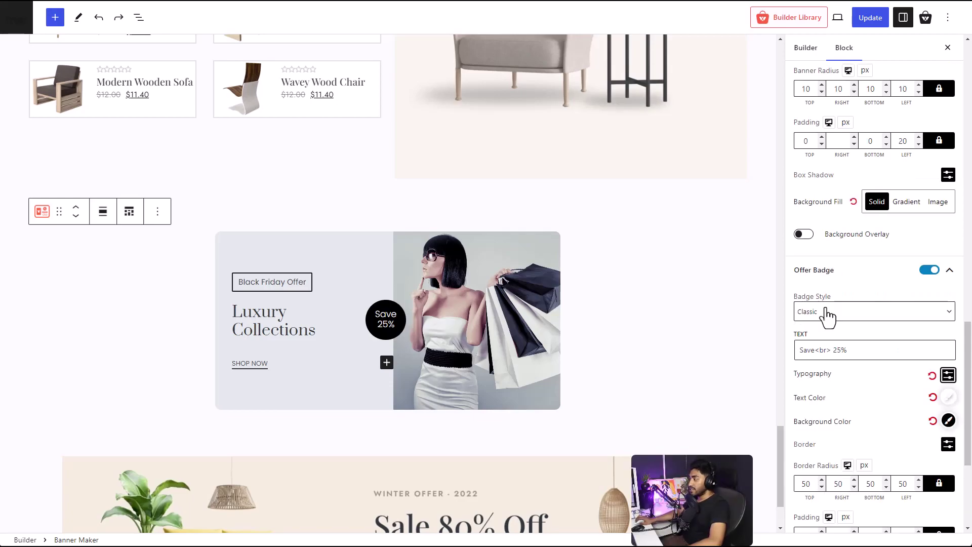
{"action": "left_click", "coordinate": [827, 313]}
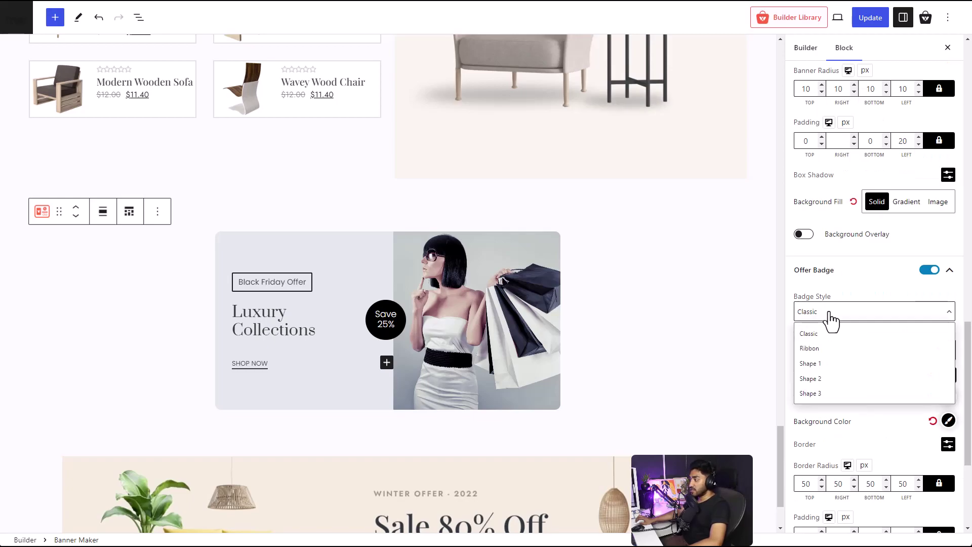
{"action": "left_click", "coordinate": [827, 364]}
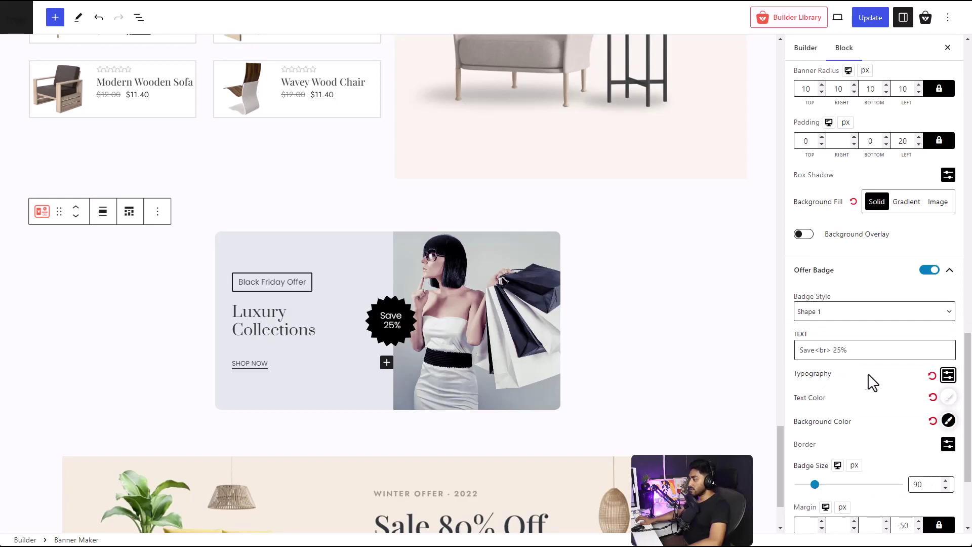
{"action": "key", "text": "ctrl+z"}
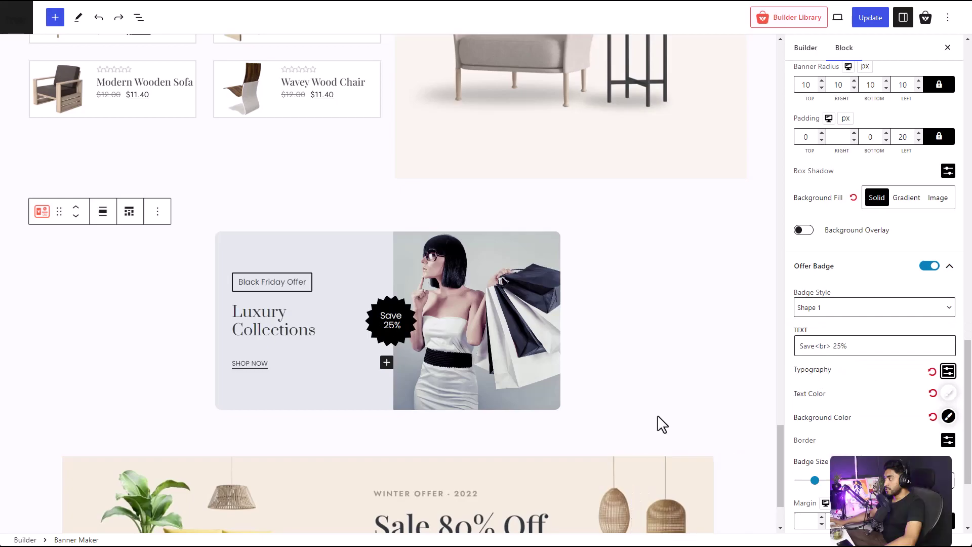
Step: Give the badge a dark slate background and white text after trying pink
{"action": "left_click", "coordinate": [946, 419]}
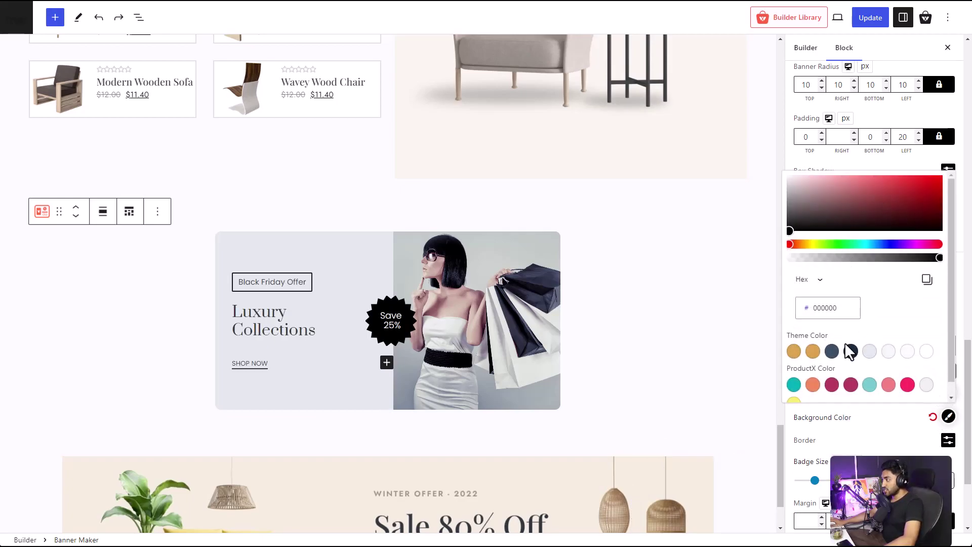
{"action": "left_click", "coordinate": [833, 352]}
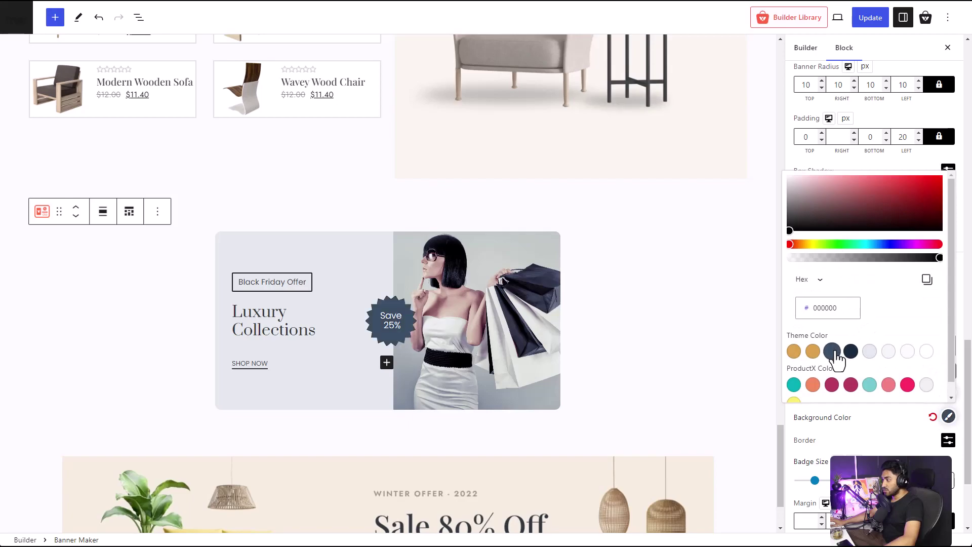
{"action": "left_click", "coordinate": [900, 420]}
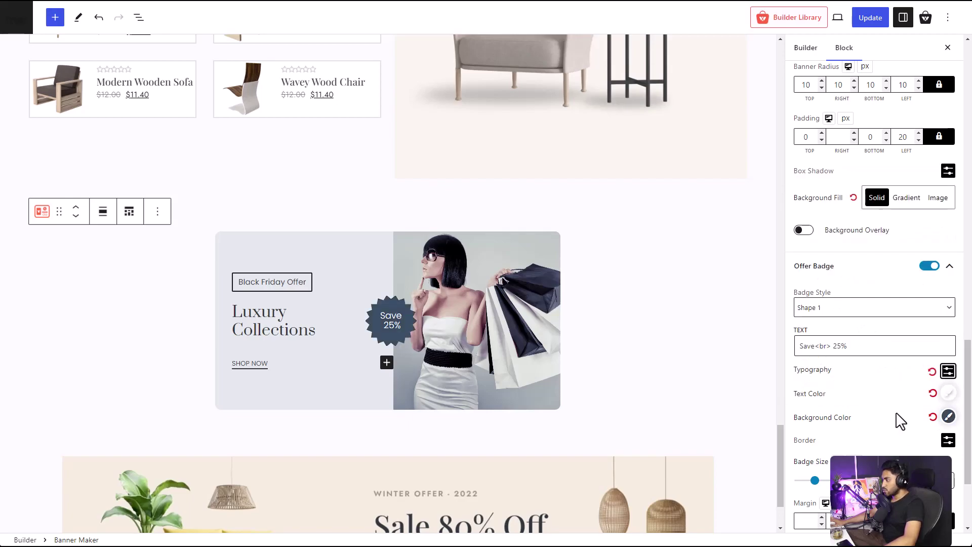
{"action": "left_click", "coordinate": [950, 394]}
{"action": "left_click", "coordinate": [907, 361]}
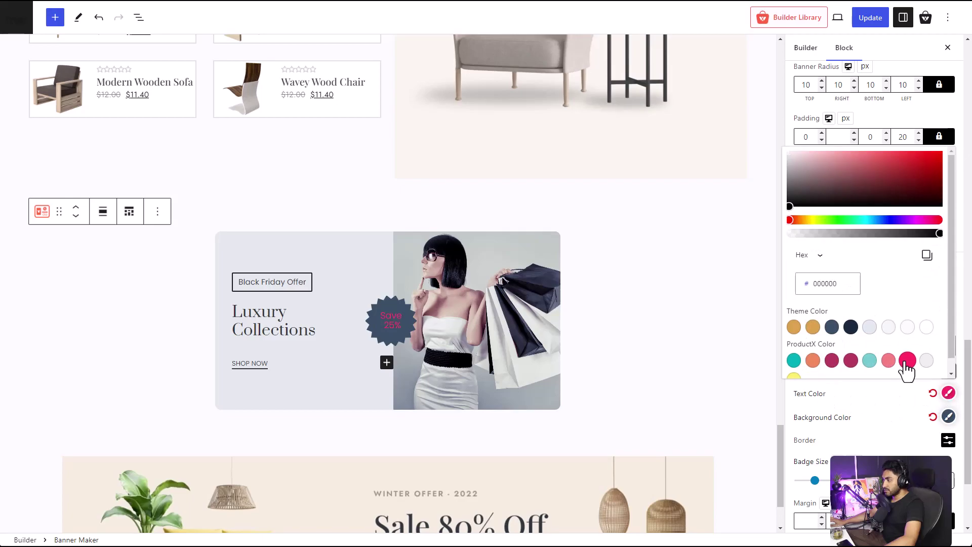
{"action": "left_click", "coordinate": [909, 329]}
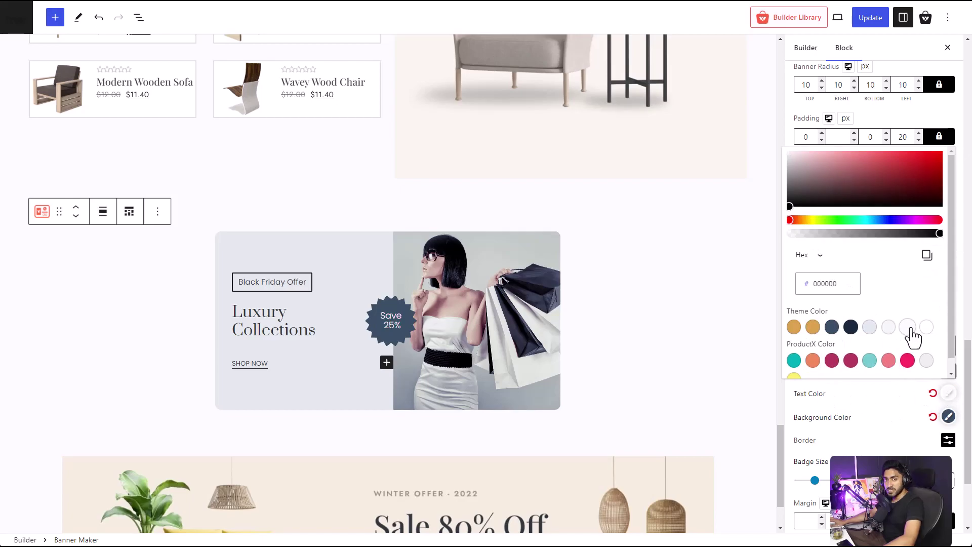
{"action": "left_click", "coordinate": [872, 381]}
{"action": "scroll", "coordinate": [894, 370], "scroll_direction": "down", "scroll_amount": 2}
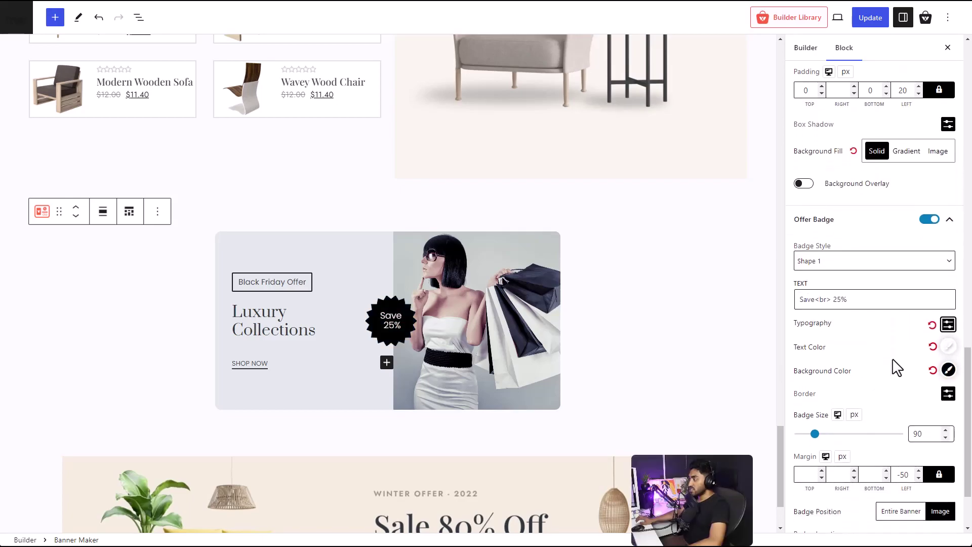
{"action": "scroll", "coordinate": [899, 364], "scroll_direction": "down", "scroll_amount": 1}
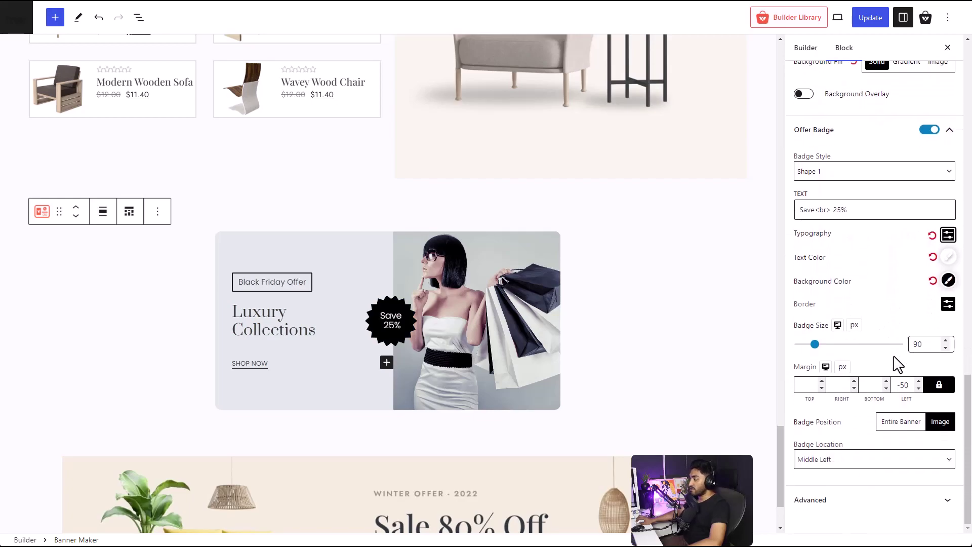